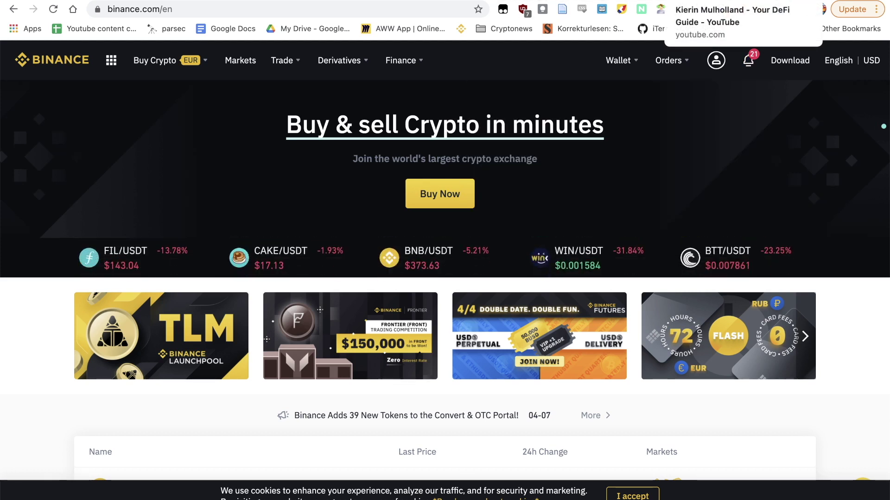
# - Show the Your DeFi Guide channel's Videos page on YouTube and browse its latest uploads
pyautogui.click(729, 1)
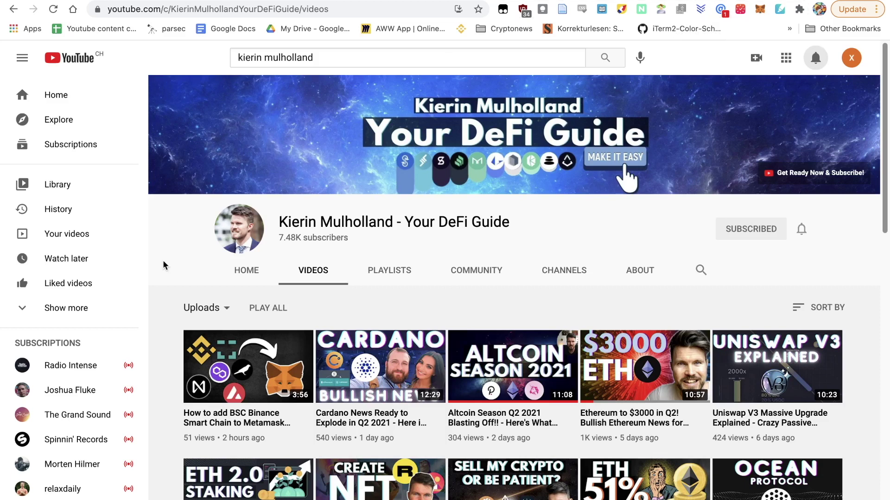
pyautogui.scroll(-4, 163, 265)
pyautogui.scroll(2, 163, 265)
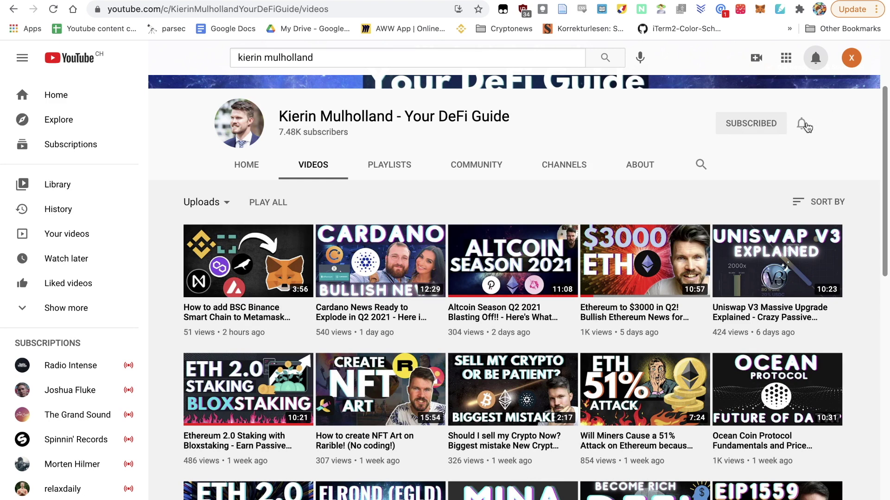
pyautogui.scroll(2, 809, 127)
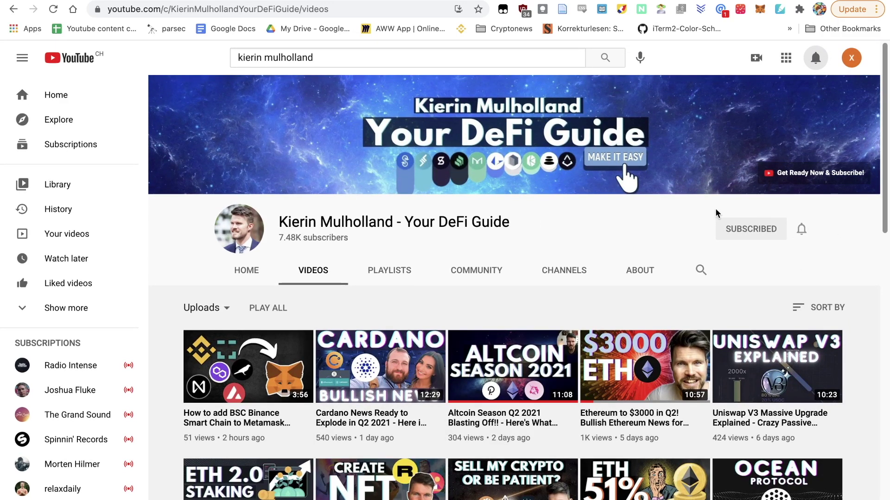
# - Return to Binance and open the Fiat and Spot wallet showing 0.27176919 BNB
pyautogui.hotkey('ctrl', 'Tab')
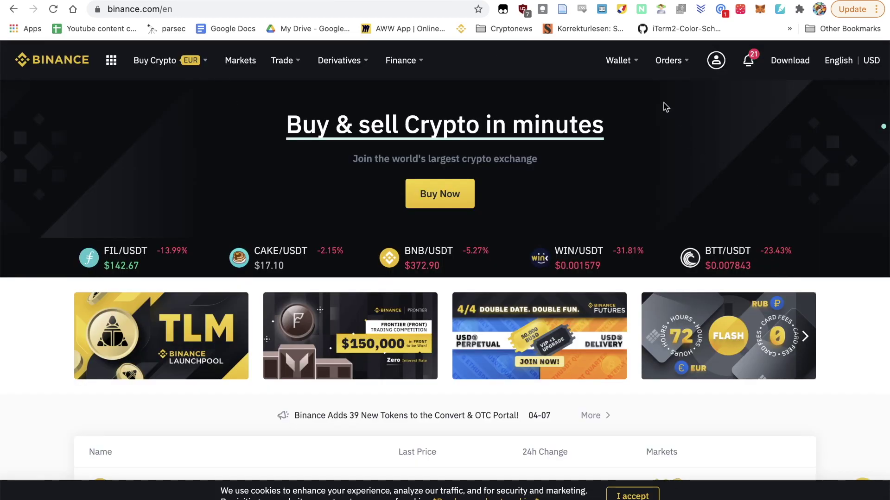
pyautogui.moveTo(621, 61)
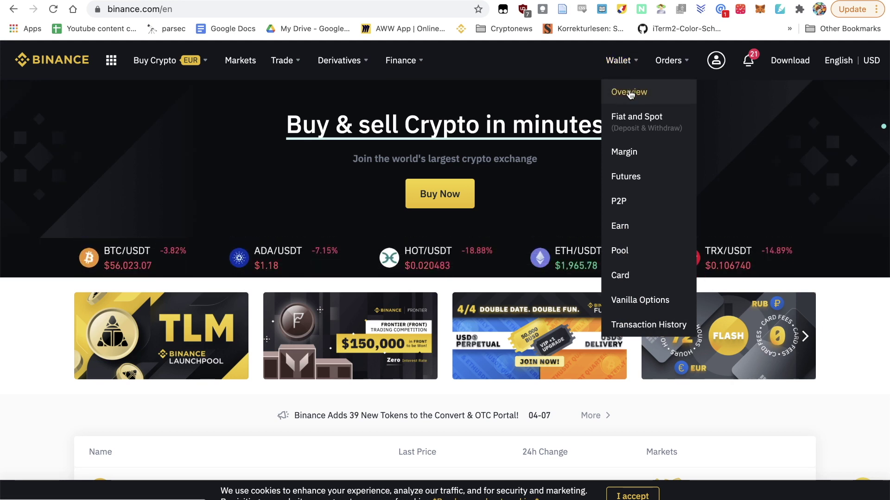
pyautogui.click(630, 90)
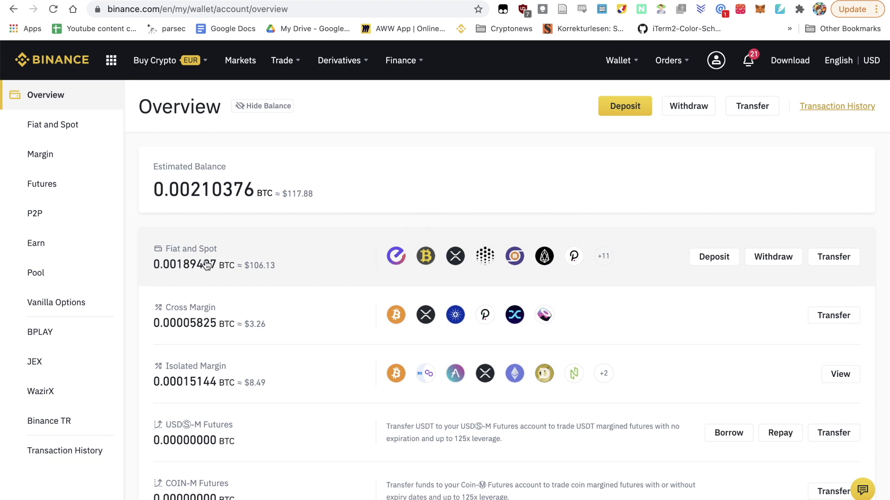
pyautogui.click(250, 262)
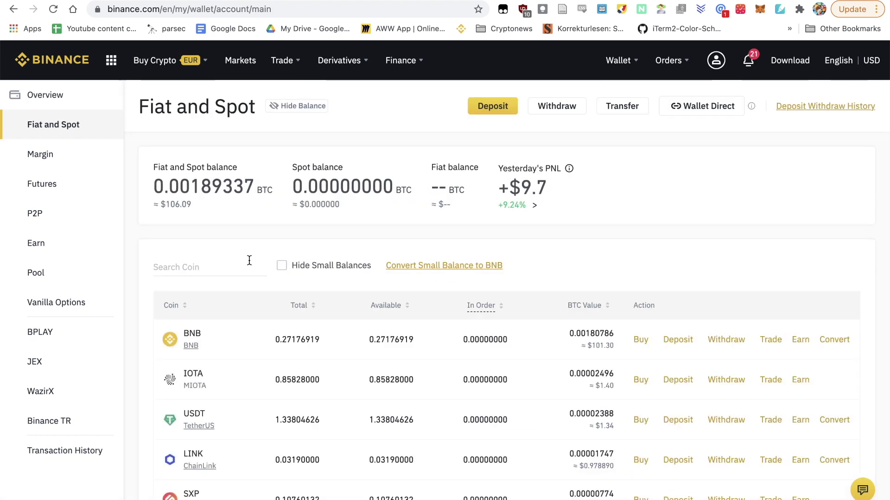
pyautogui.scroll(-2, 254, 250)
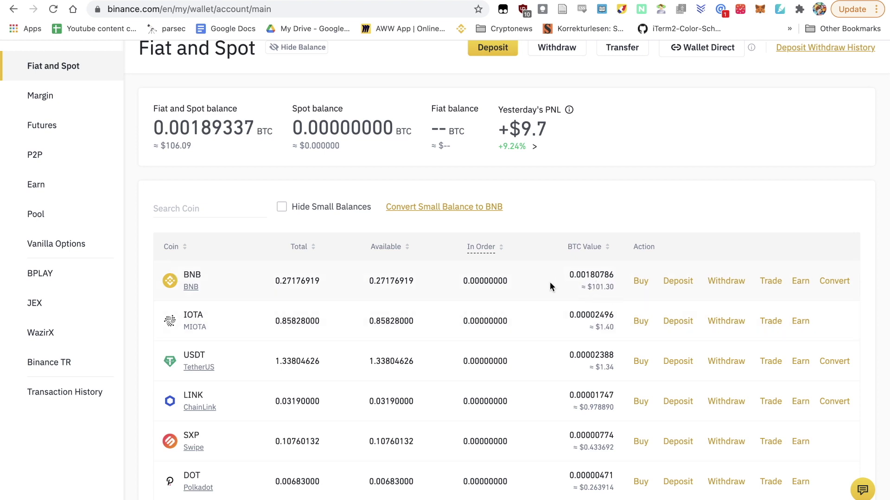
# - Start a BNB withdrawal, then open MetaMask's network list over the withdrawal form
pyautogui.click(726, 282)
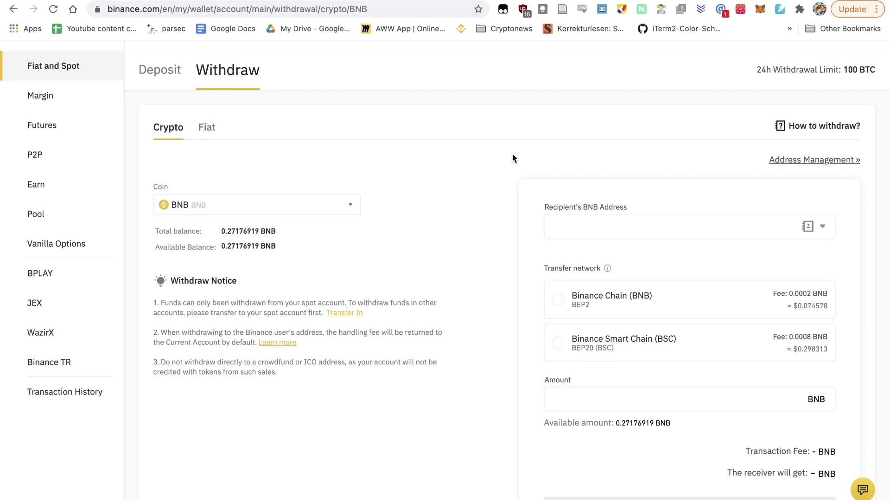
pyautogui.click(759, 9)
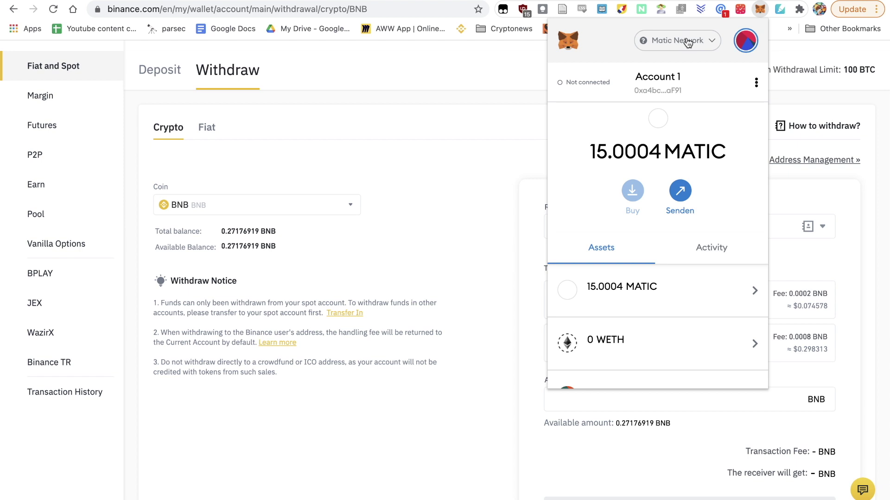
pyautogui.click(688, 43)
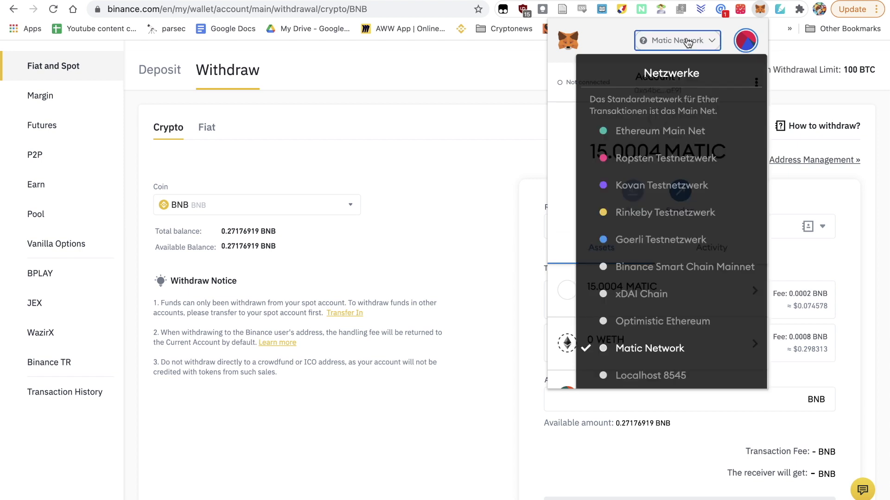
# - Switch MetaMask to Binance Smart Chain Mainnet, trying Ethereum Main Net briefly
pyautogui.click(665, 268)
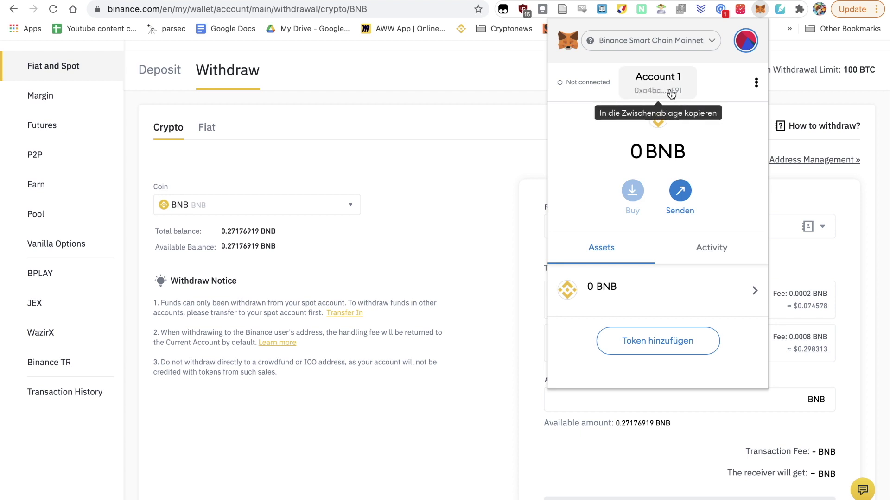
pyautogui.click(653, 42)
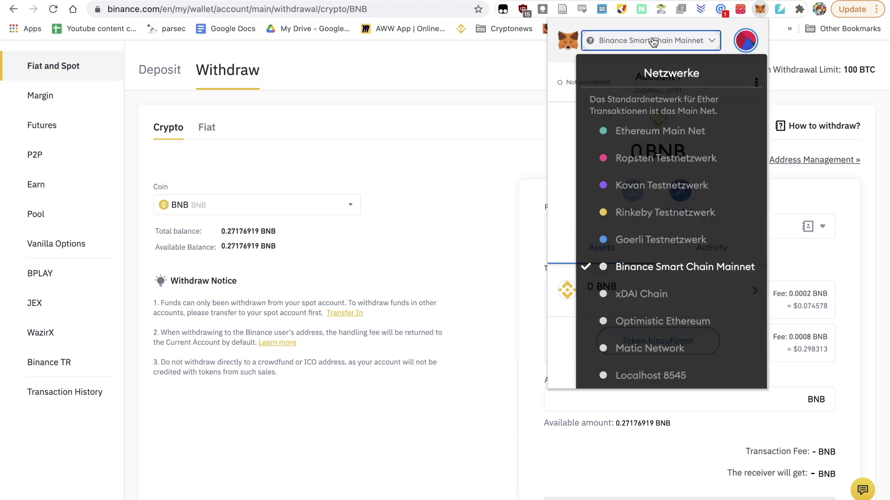
pyautogui.click(653, 42)
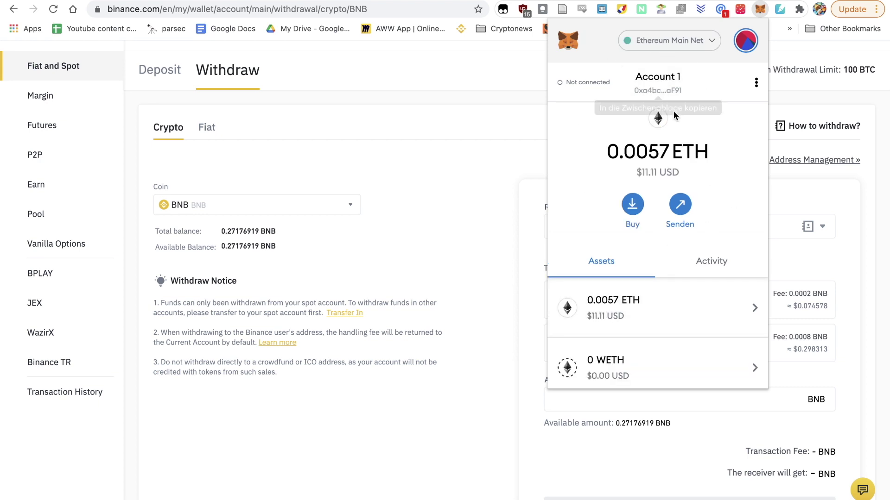
pyautogui.click(671, 42)
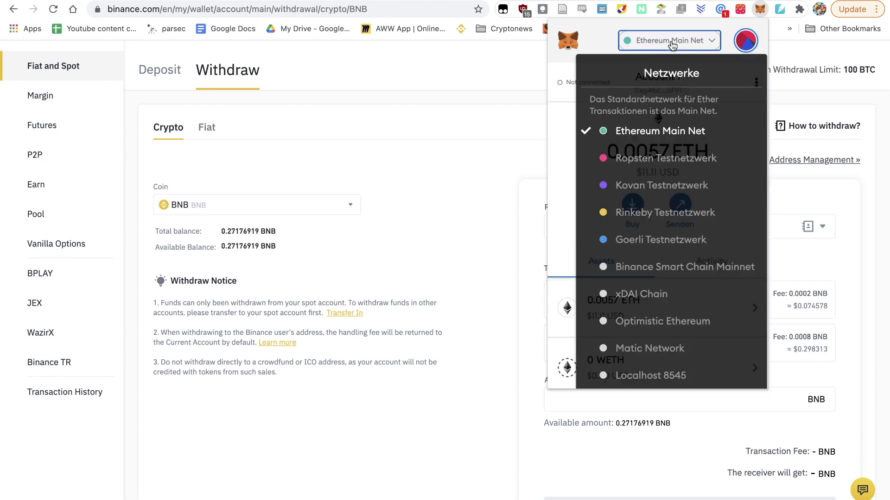
pyautogui.click(634, 271)
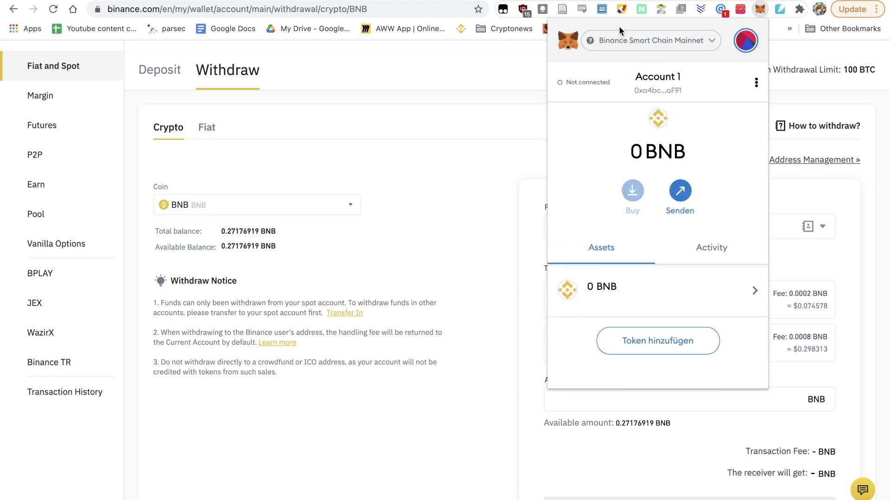
pyautogui.click(446, 127)
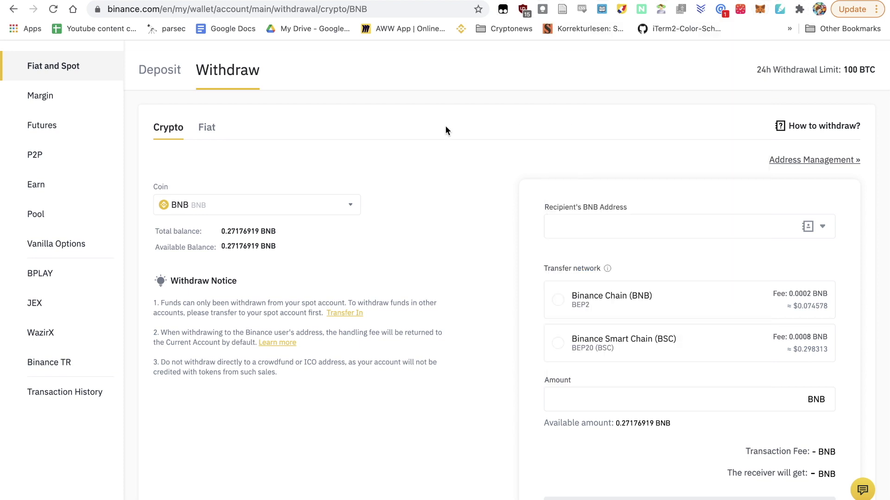
# - Copy Account 1's wallet address from MetaMask
pyautogui.click(760, 8)
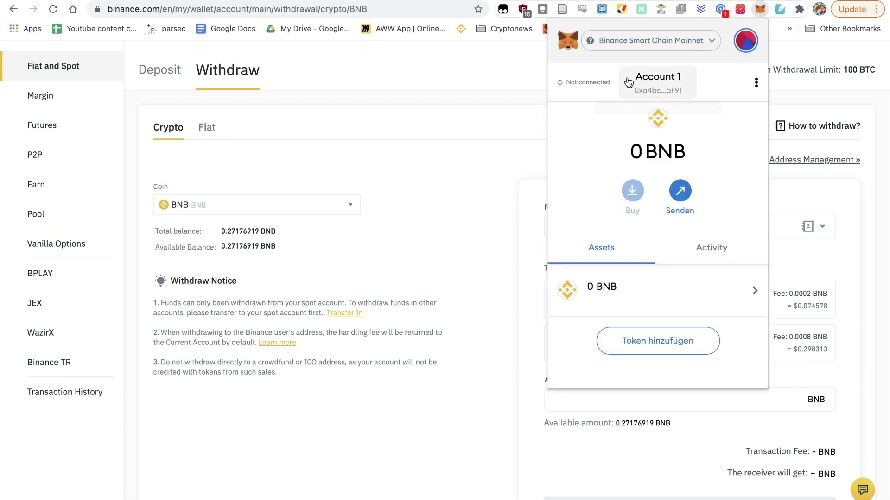
pyautogui.click(658, 85)
pyautogui.click(449, 174)
# - Paste the MetaMask address as recipient, choose BSC (BEP20), and withdraw the max 0.27176919 BNB
pyautogui.click(602, 229)
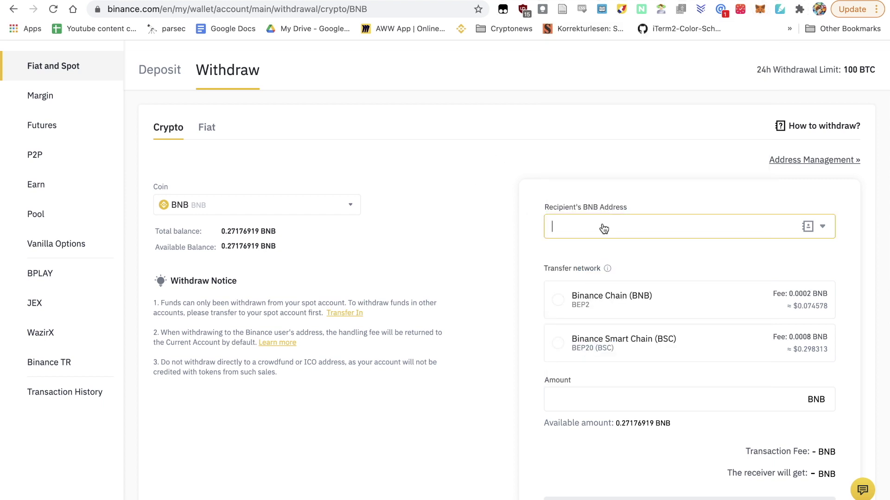
pyautogui.press('super+v')
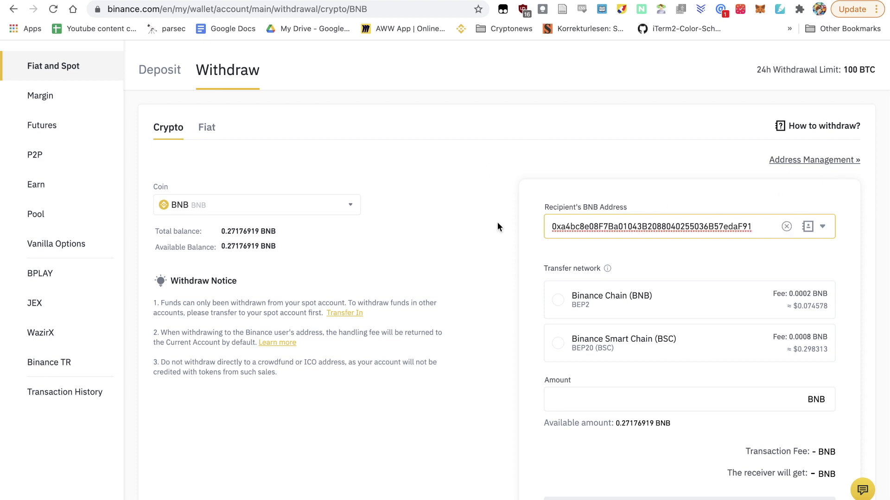
pyautogui.scroll(-3, 497, 223)
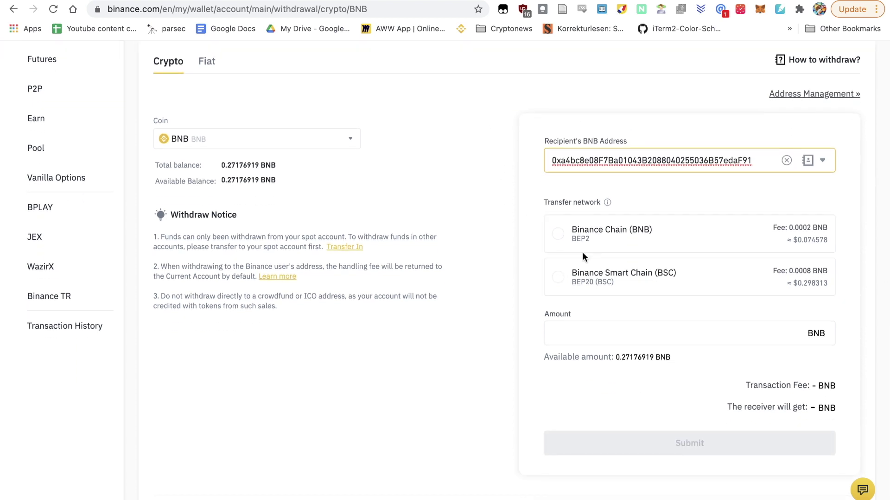
pyautogui.click(558, 277)
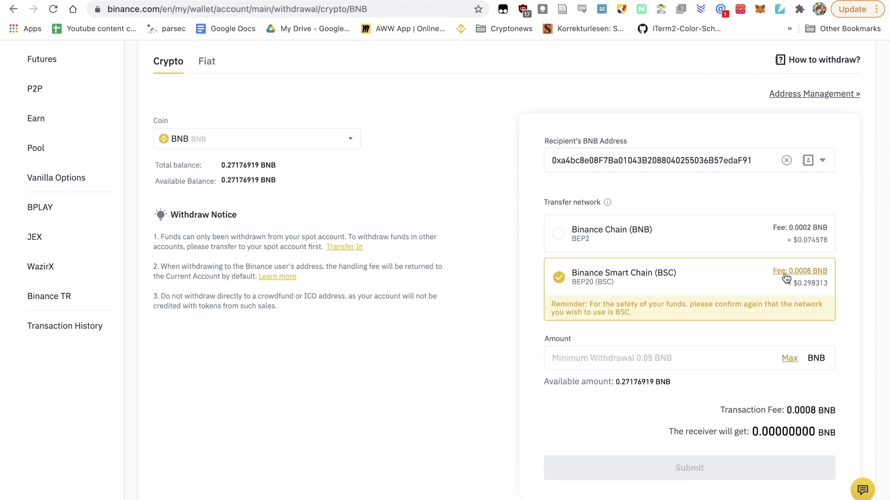
pyautogui.scroll(-3, 786, 277)
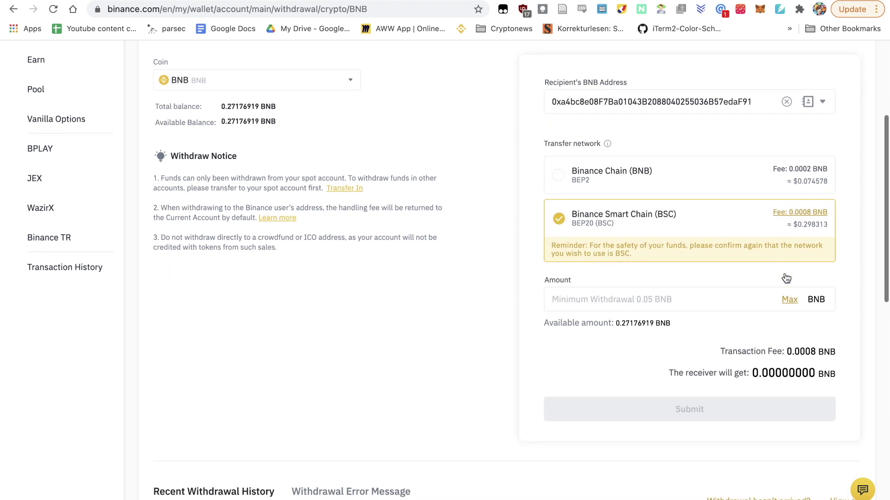
pyautogui.click(790, 301)
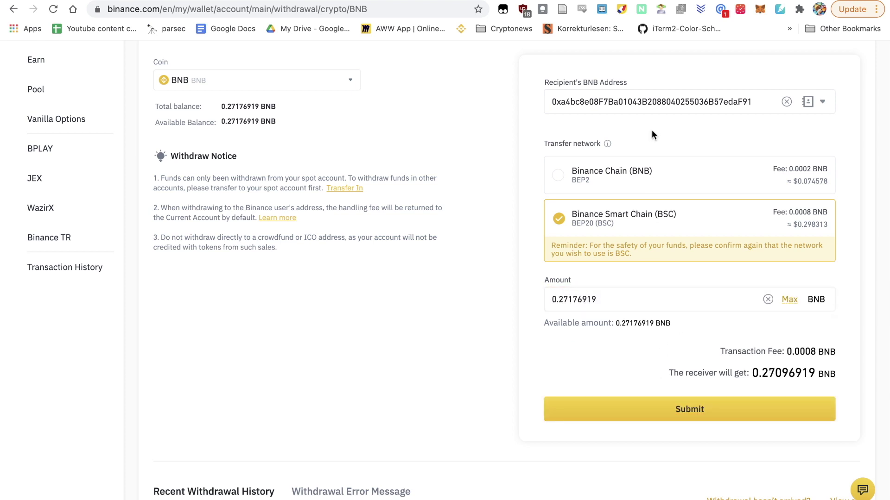
# - Recheck the pasted recipient address against Account 1's address in MetaMask
pyautogui.scroll(2, 666, 198)
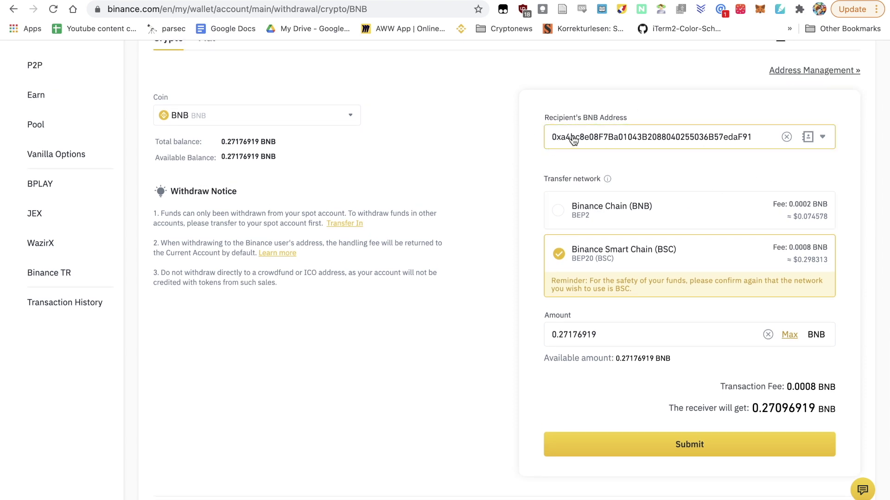
pyautogui.click(761, 10)
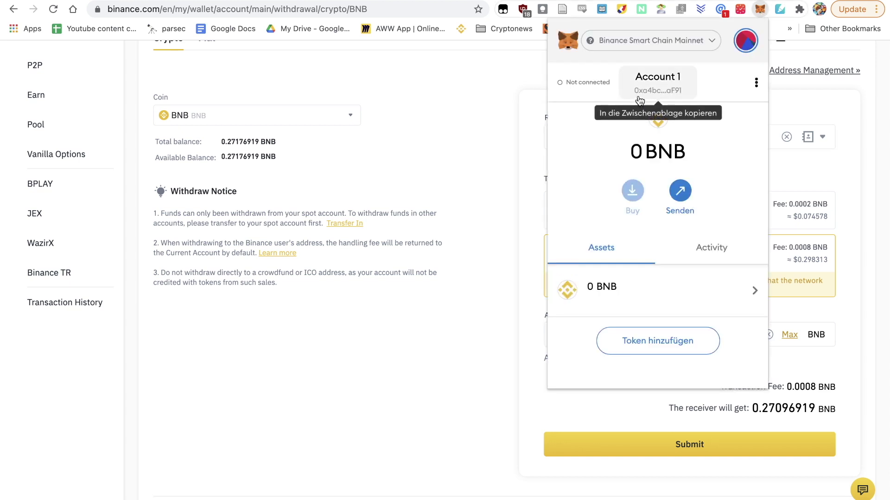
pyautogui.click(660, 92)
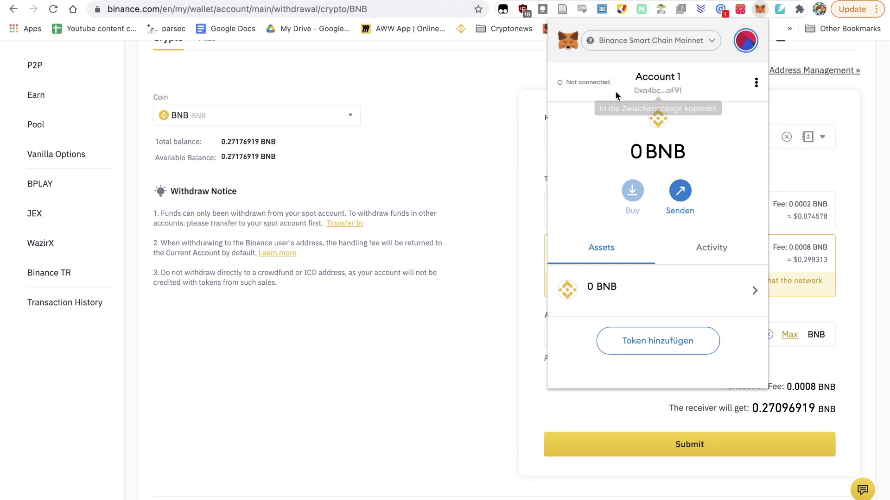
pyautogui.click(498, 137)
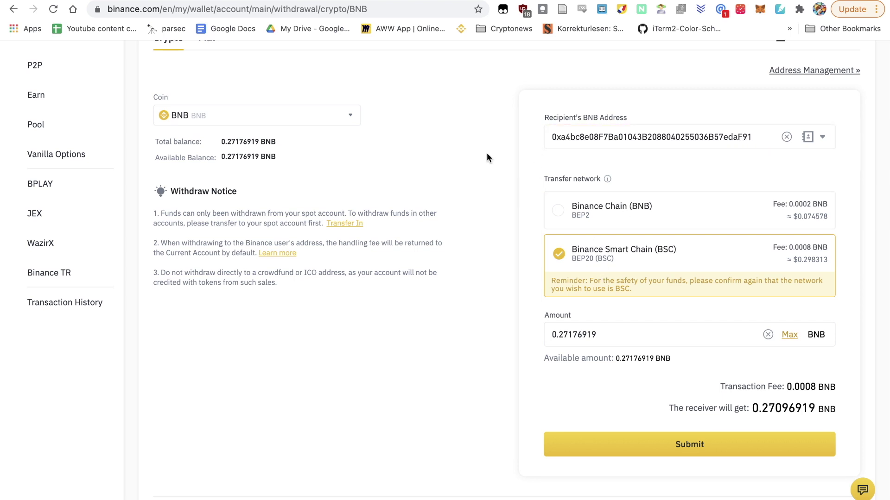
pyautogui.scroll(-1, 487, 157)
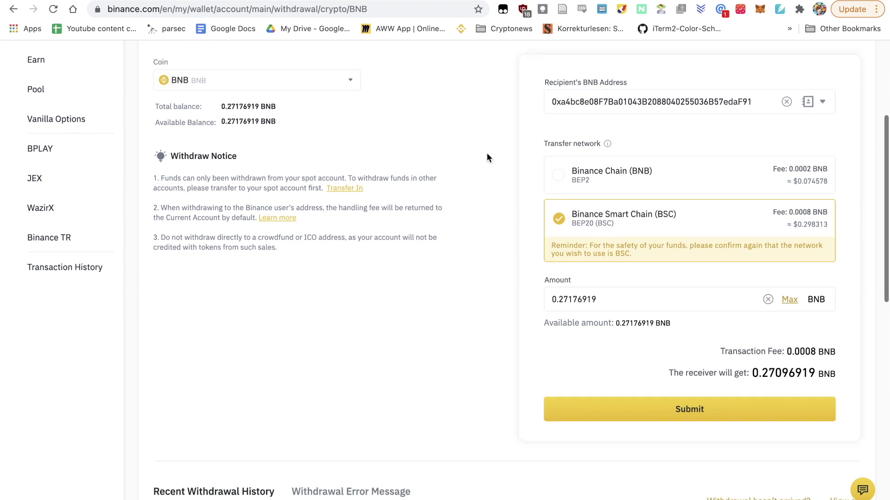
# - Submit the 0.27176919 BNB withdrawal and view the withdrawal history
pyautogui.click(700, 417)
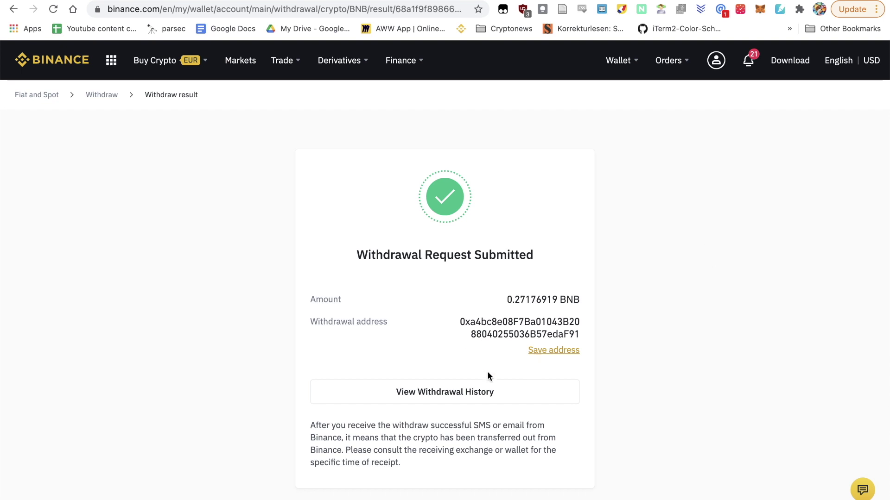
pyautogui.click(438, 393)
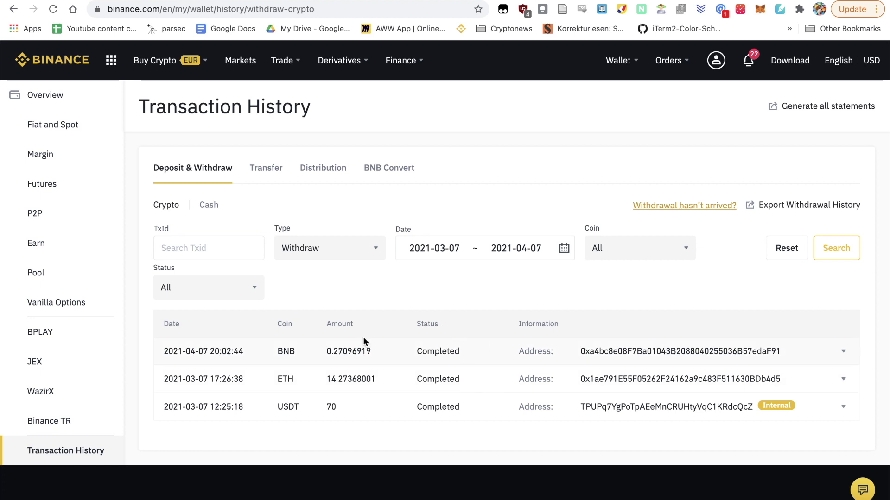
# - Expand the completed 0.27096919 BNB withdrawal and open its TxID on BscScan
pyautogui.click(843, 353)
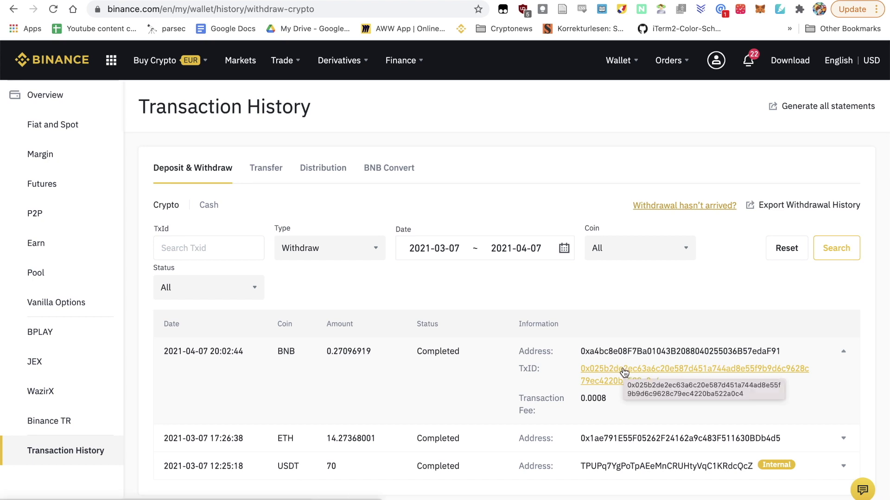
pyautogui.click(612, 371)
pyautogui.scroll(-2, 371, 107)
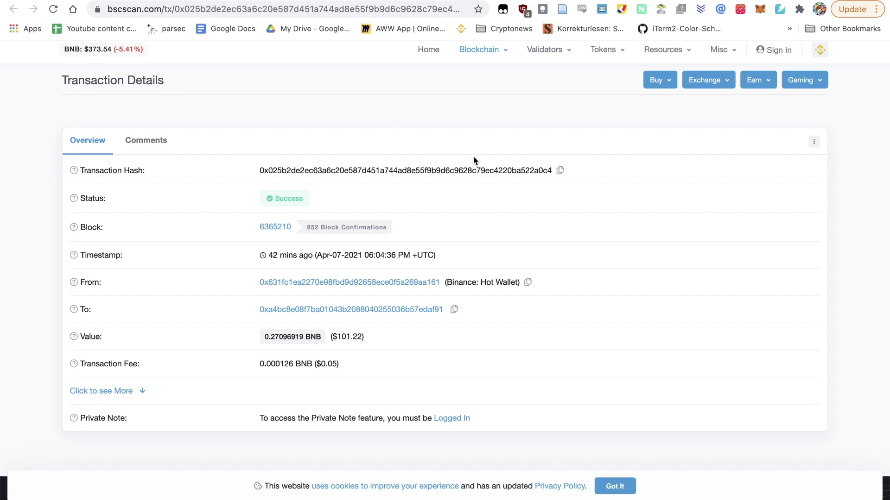
# - Check MetaMask shows the 0.271 BNB received in Account 1
pyautogui.click(760, 9)
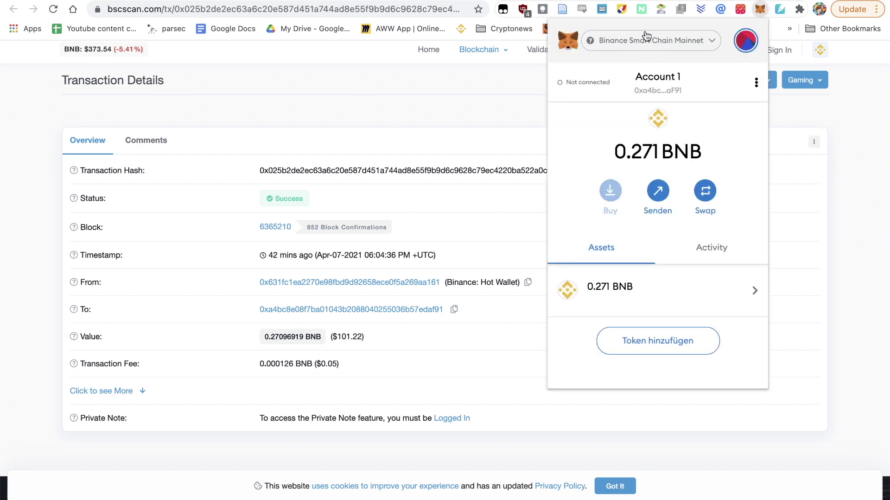